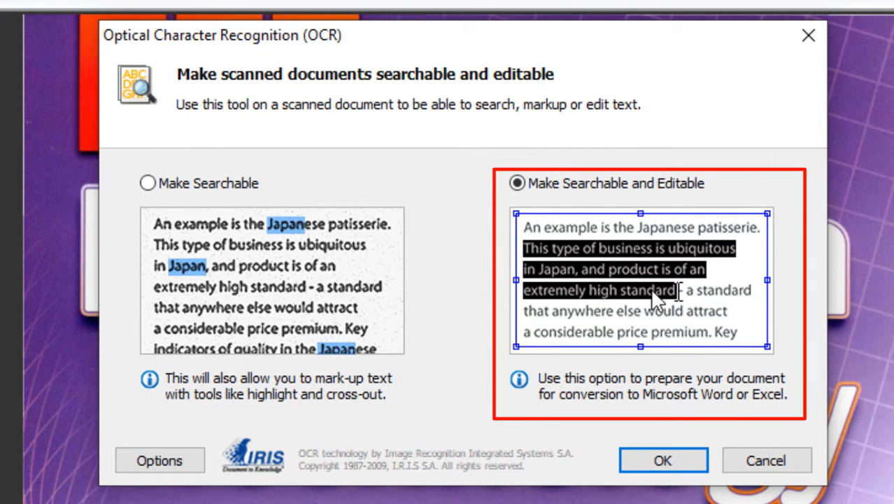
Run OCR on the scanned PDF using the Make Searchable and Editable option.
{"action": "left_click", "coordinate": [664, 462]}
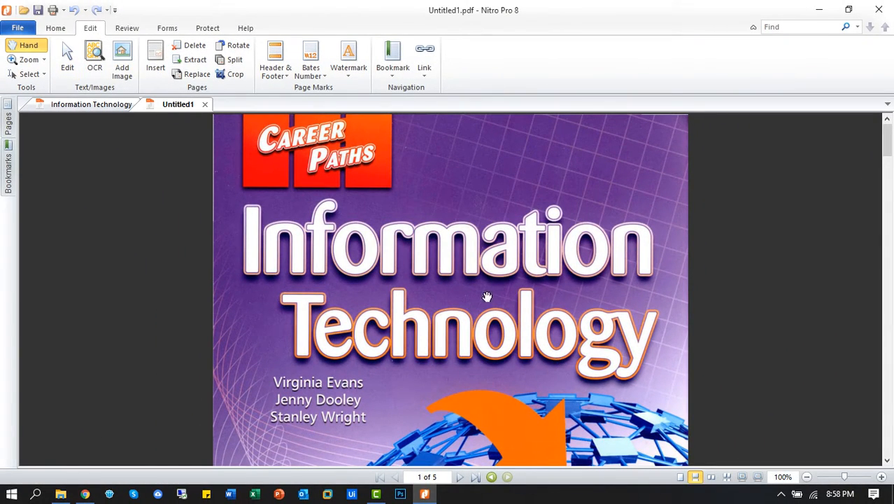
Compare the cover and the publisher details page of the OCR copy Untitled1 with the original Information Technology document.
{"action": "left_click", "coordinate": [81, 104]}
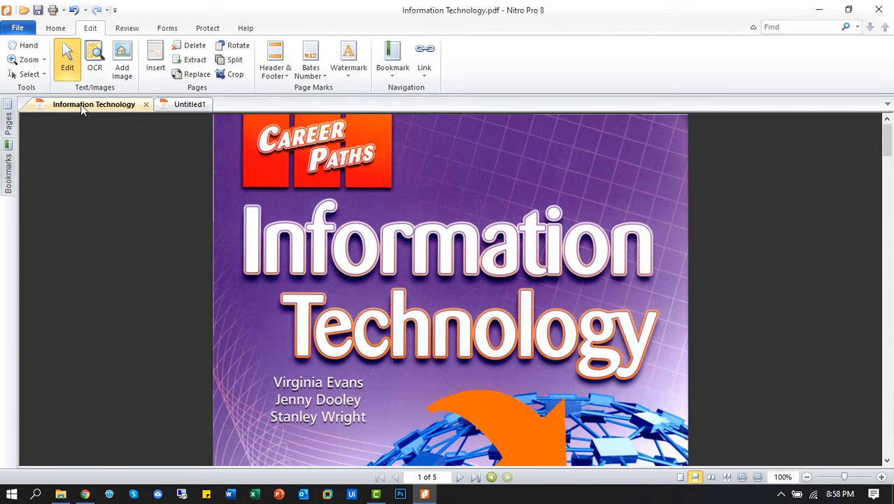
{"action": "left_click", "coordinate": [172, 108]}
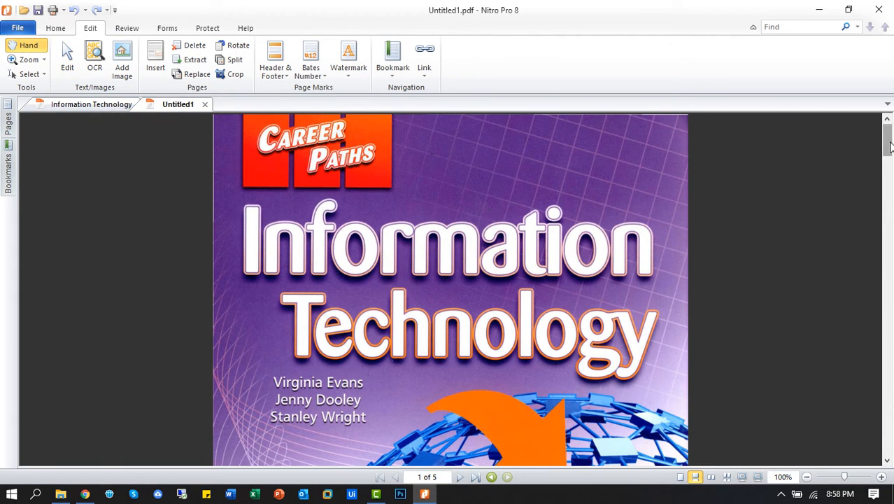
{"action": "left_click_drag", "start_coordinate": [891, 146], "coordinate": [890, 205]}
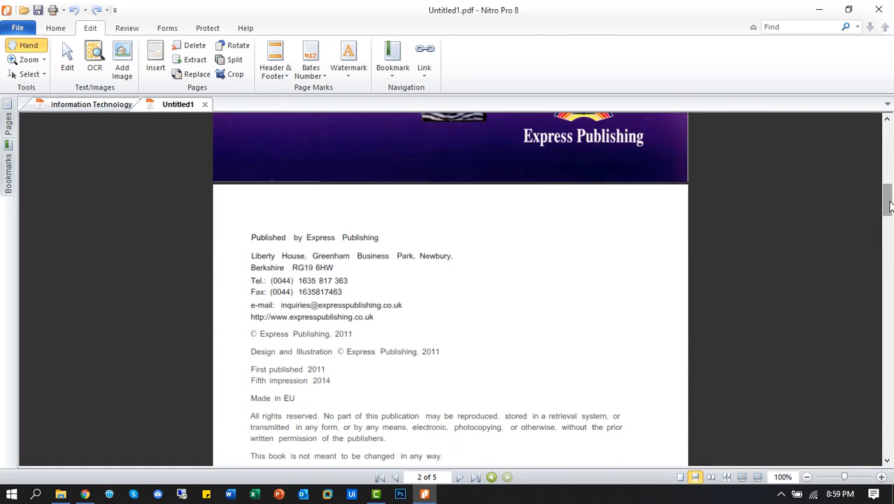
{"action": "left_click", "coordinate": [82, 104]}
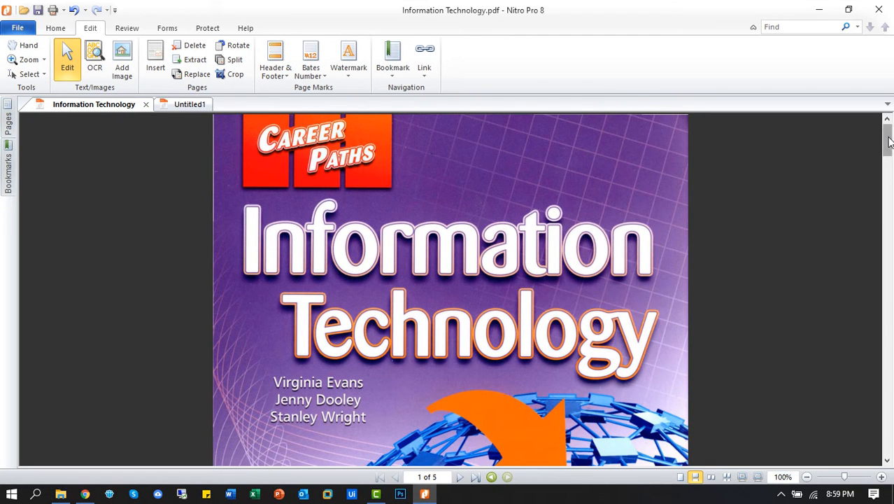
{"action": "left_click_drag", "start_coordinate": [888, 149], "coordinate": [890, 210]}
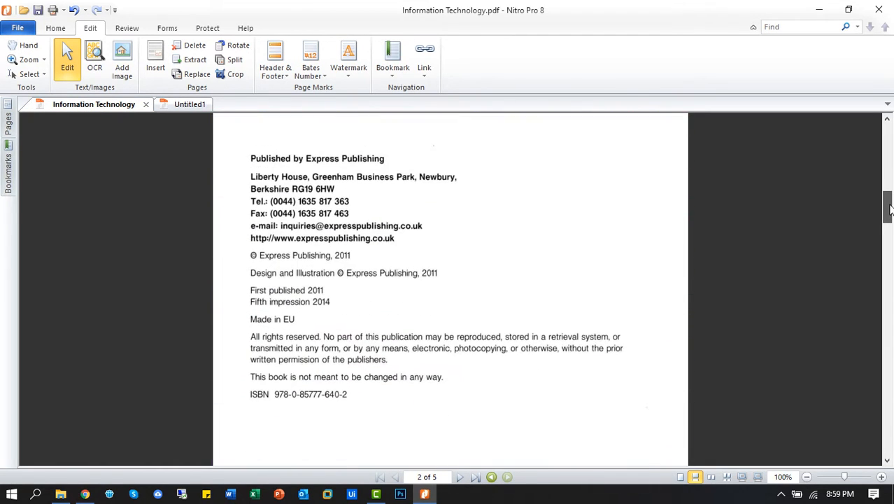
{"action": "left_click", "coordinate": [184, 105]}
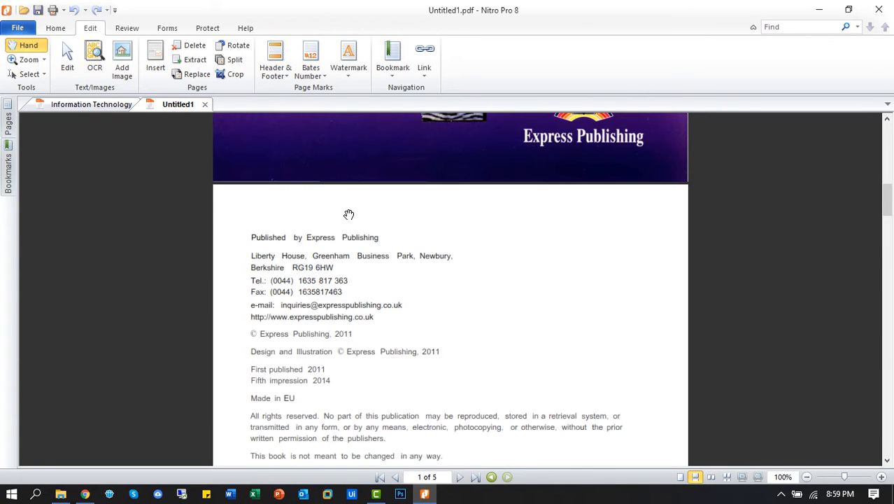
{"action": "left_click_drag", "start_coordinate": [889, 207], "coordinate": [889, 212]}
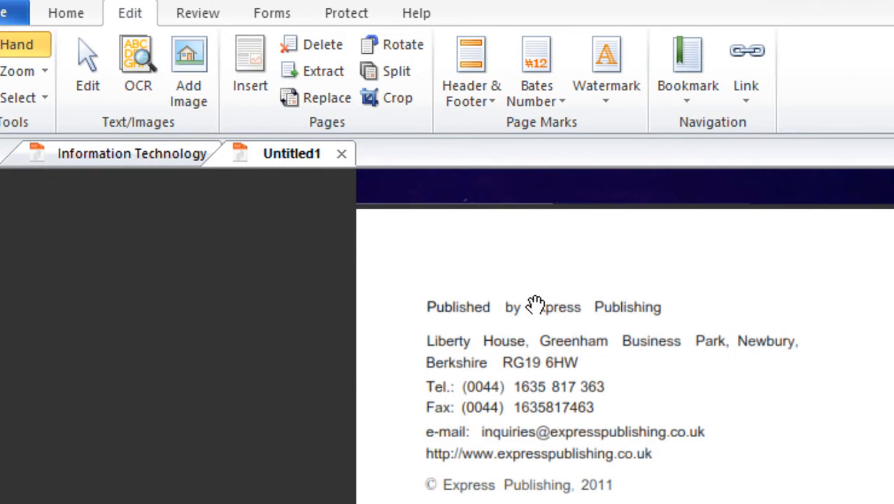
Open the line "Published by Express Publishing" in Untitled1 for text editing, with the cursor after "Published".
{"action": "left_click", "coordinate": [97, 89]}
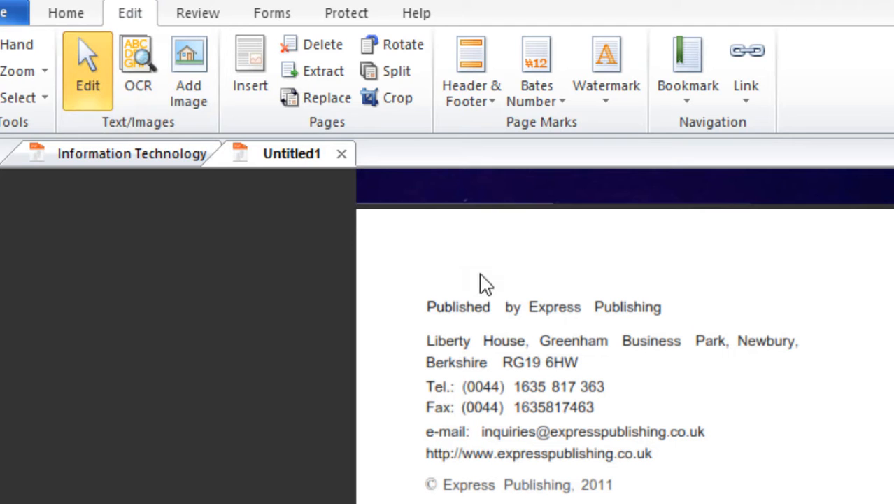
{"action": "left_click", "coordinate": [485, 315]}
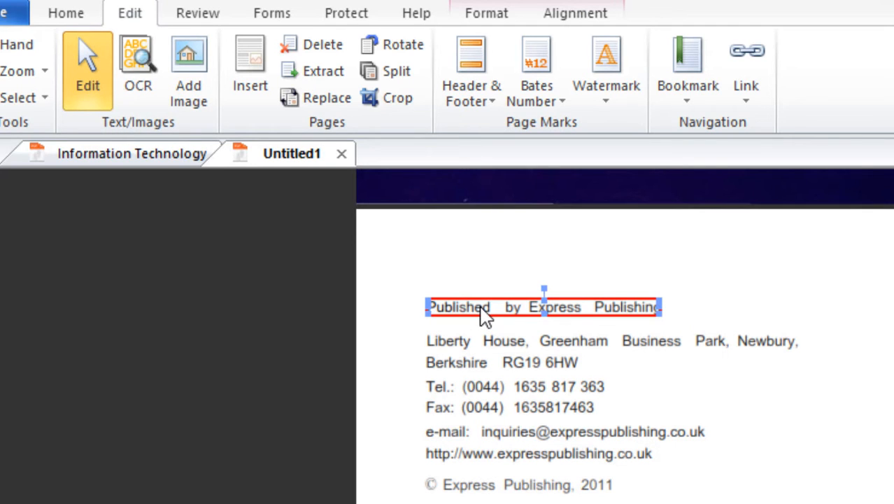
{"action": "left_click", "coordinate": [482, 307]}
{"action": "double_click", "coordinate": [458, 308]}
{"action": "double_click", "coordinate": [458, 308]}
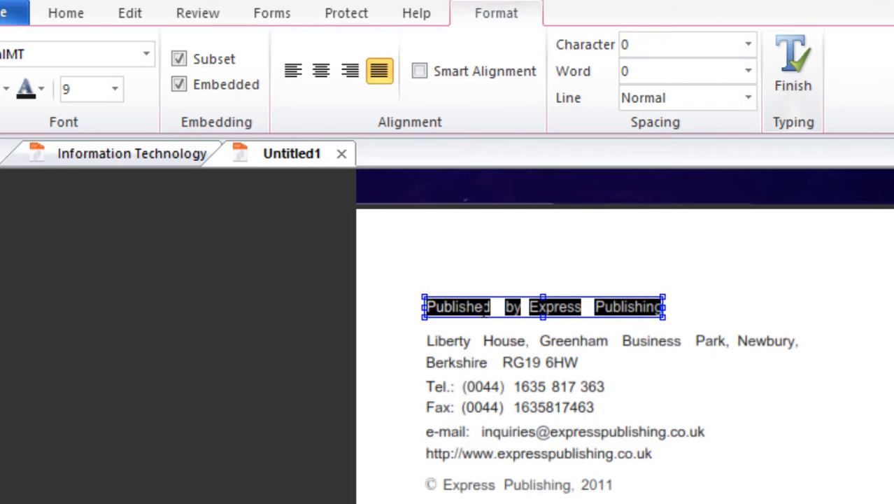
{"action": "left_click", "coordinate": [491, 308]}
Replace the word "Published" in the opened line with "Relieased".
{"action": "key", "text": "BackSpace"}
{"action": "key", "text": "BackSpace"}
{"action": "key", "text": "BackSpace"}
{"action": "key", "text": "BackSpace"}
{"action": "key", "text": "BackSpace"}
{"action": "key", "text": "BackSpace"}
{"action": "key", "text": "BackSpace"}
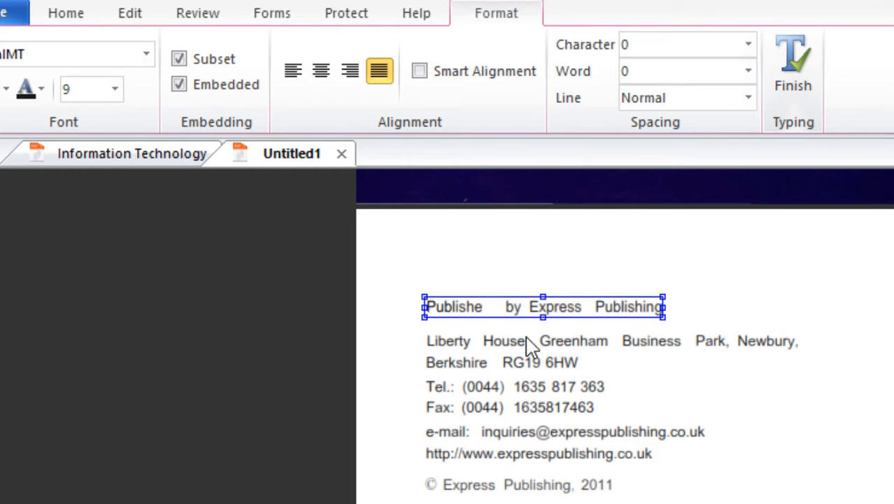
{"action": "key", "text": "BackSpace"}
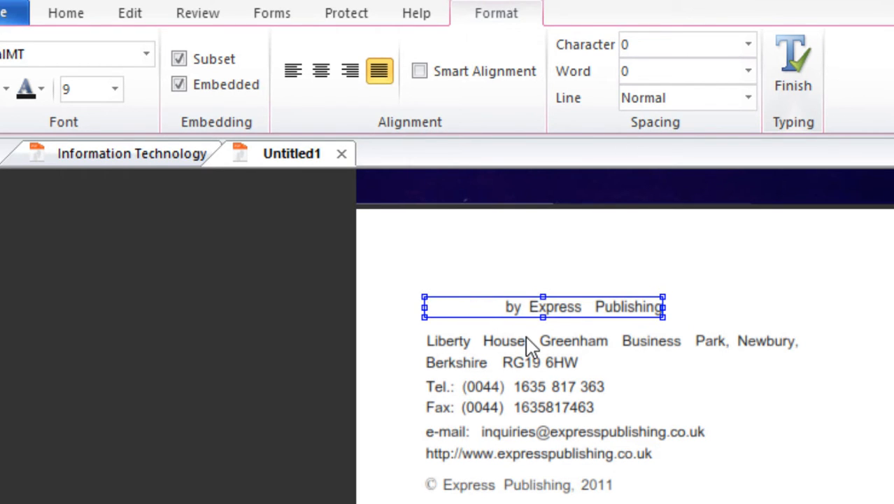
{"action": "type", "text": "Relieased"}
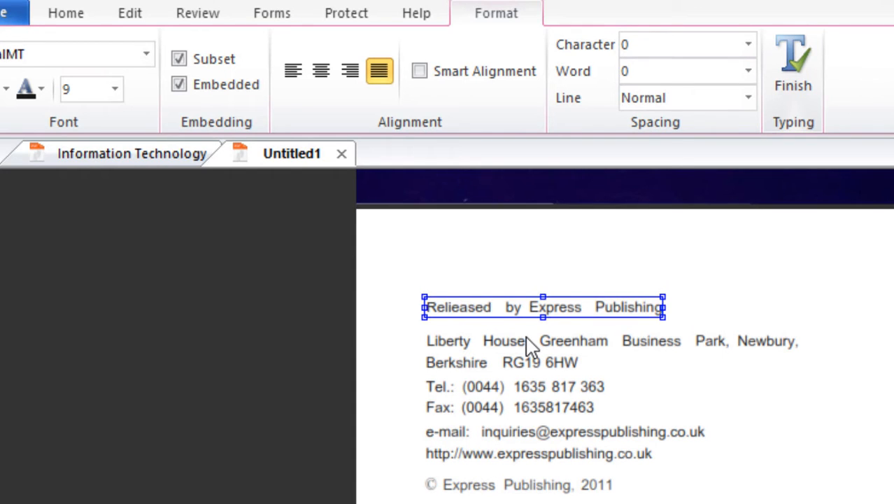
Change the word "Relieased" back to "Published".
{"action": "key", "text": "BackSpace"}
{"action": "key", "text": "BackSpace"}
{"action": "key", "text": "BackSpace"}
{"action": "key", "text": "BackSpace"}
{"action": "key", "text": "BackSpace"}
{"action": "key", "text": "BackSpace"}
{"action": "key", "text": "BackSpace"}
{"action": "type", "text": "Published"}
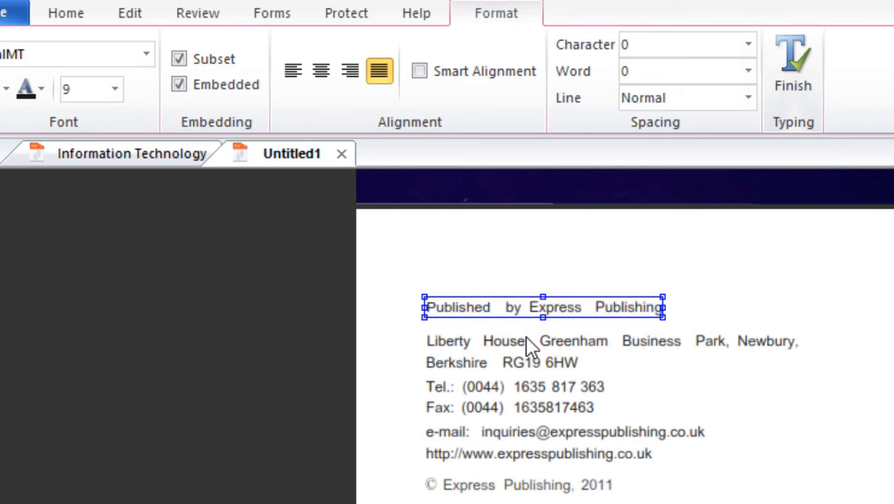
Reduce the wide gaps in the publisher line to single spaces so it reads "Published by Express Publishing", and finish editing it.
{"action": "key", "text": "Delete"}
{"action": "key", "text": "Right"}
{"action": "key", "text": "Right"}
{"action": "key", "text": "Delete"}
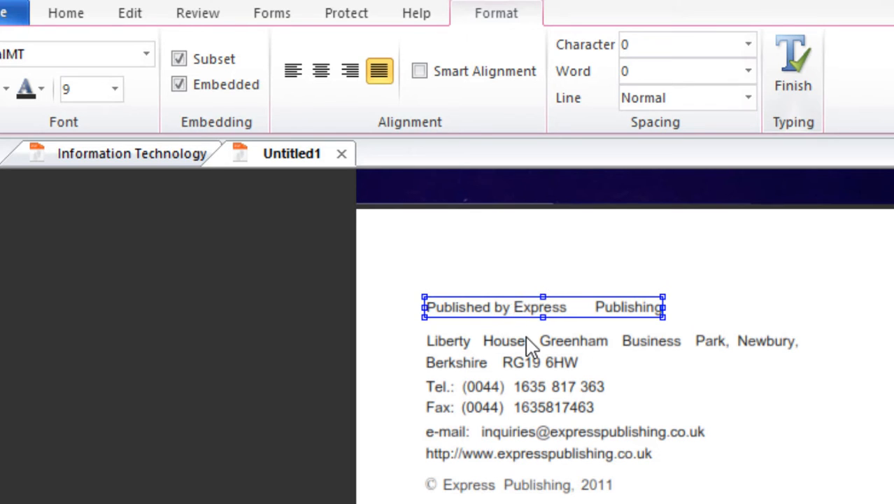
{"action": "key", "text": "Delete"}
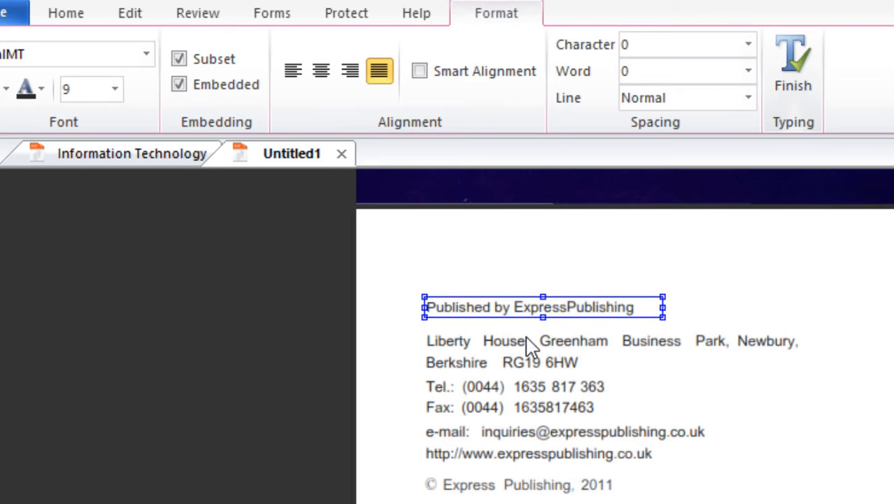
{"action": "left_click", "coordinate": [516, 373]}
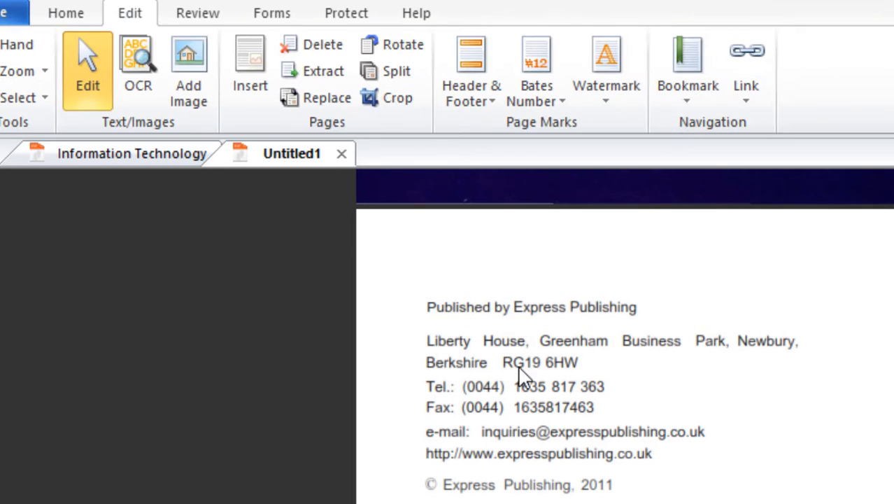
Compare the publisher address block, the following pages and the Scope and Sequence table between the original and Untitled1.
{"action": "left_click", "coordinate": [512, 368]}
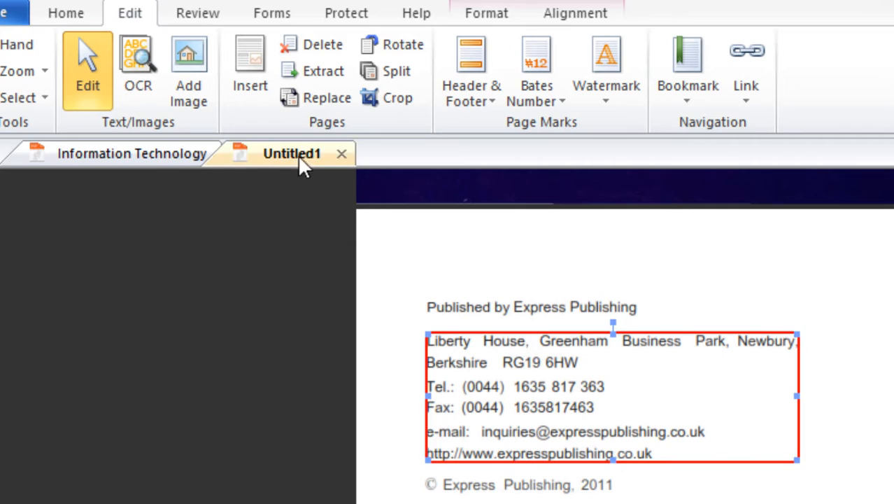
{"action": "left_click", "coordinate": [140, 153]}
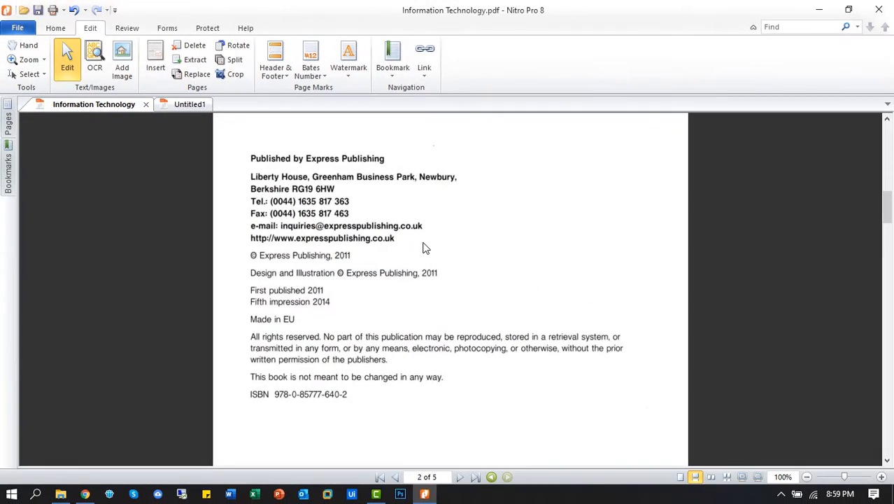
{"action": "left_click_drag", "start_coordinate": [887, 214], "coordinate": [889, 241]}
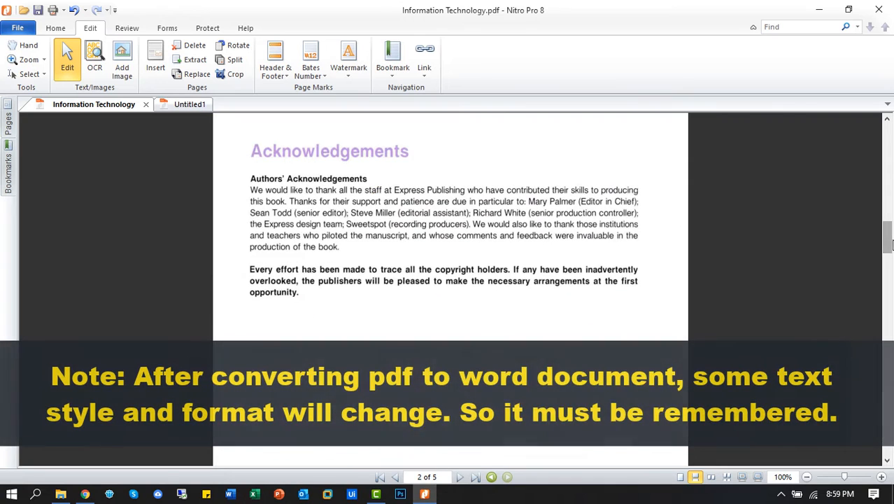
{"action": "left_click", "coordinate": [189, 104]}
{"action": "left_click_drag", "start_coordinate": [889, 203], "coordinate": [885, 282]}
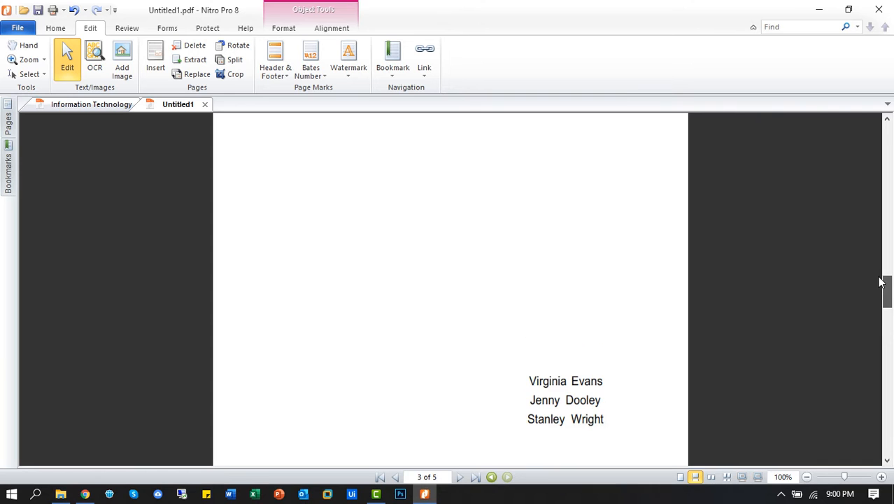
{"action": "left_click", "coordinate": [87, 105]}
{"action": "left_click_drag", "start_coordinate": [890, 244], "coordinate": [888, 350]}
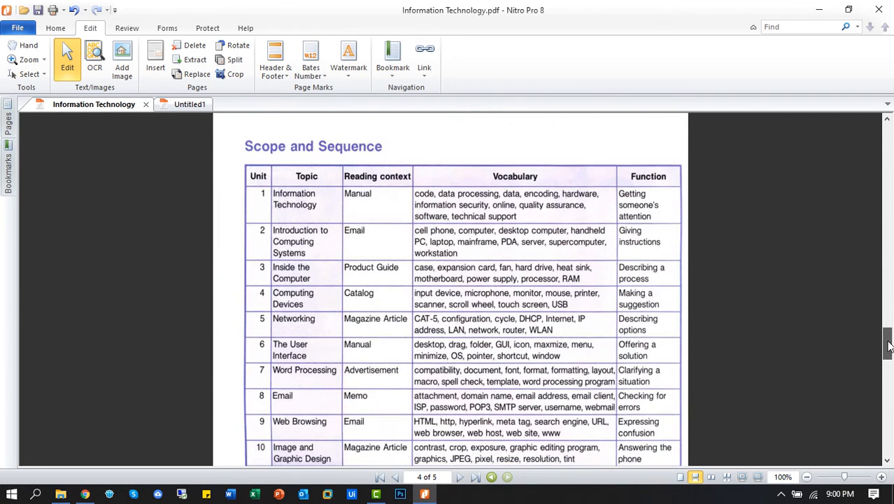
{"action": "left_click", "coordinate": [183, 104]}
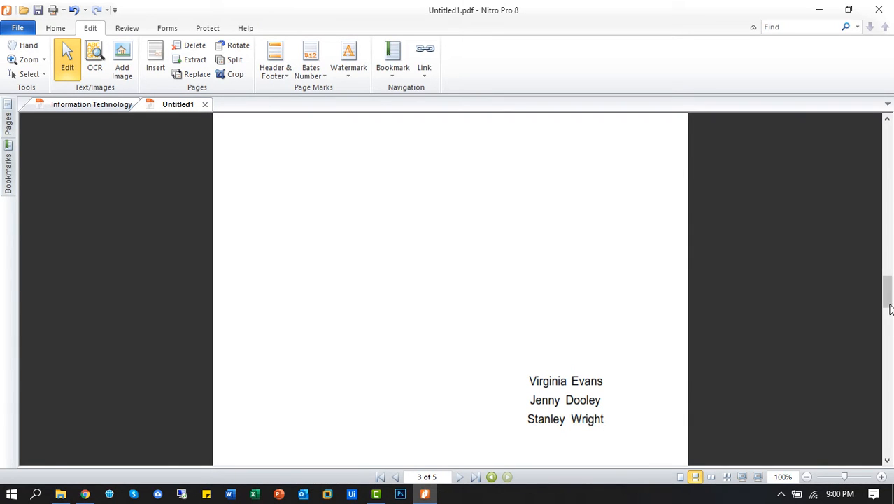
{"action": "left_click_drag", "start_coordinate": [889, 308], "coordinate": [889, 352]}
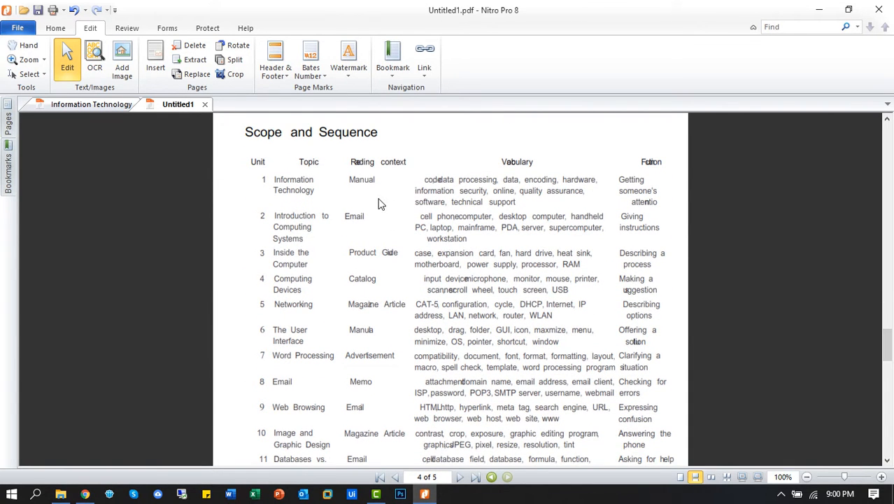
Check that the Unit 1 row of the Scope and Sequence table in Untitled1 opens as editable text.
{"action": "left_click", "coordinate": [297, 179]}
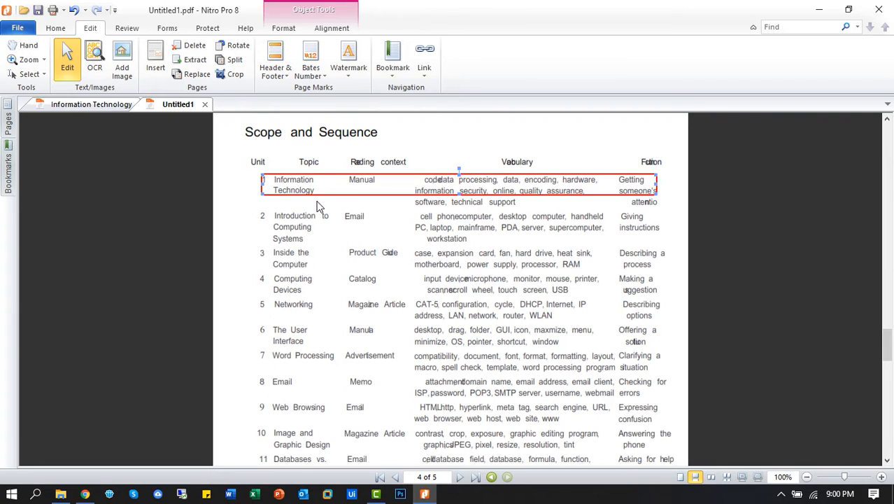
{"action": "left_click", "coordinate": [317, 206]}
{"action": "double_click", "coordinate": [303, 180]}
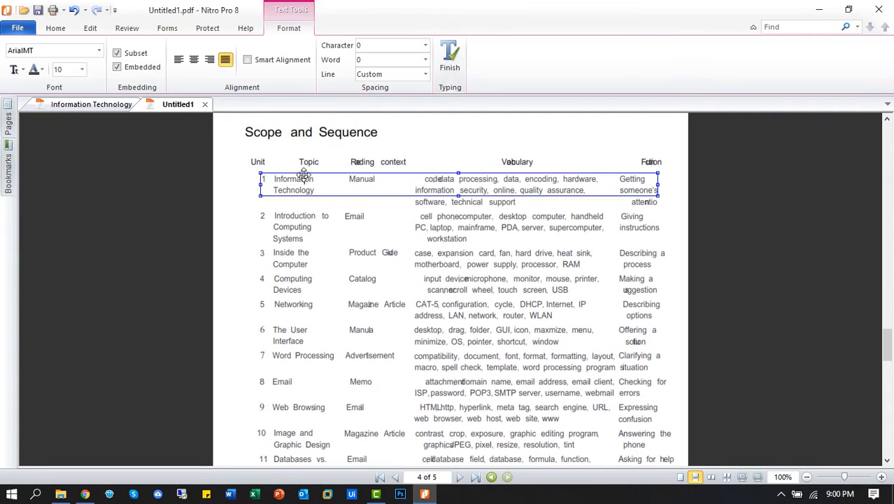
{"action": "left_click", "coordinate": [181, 224]}
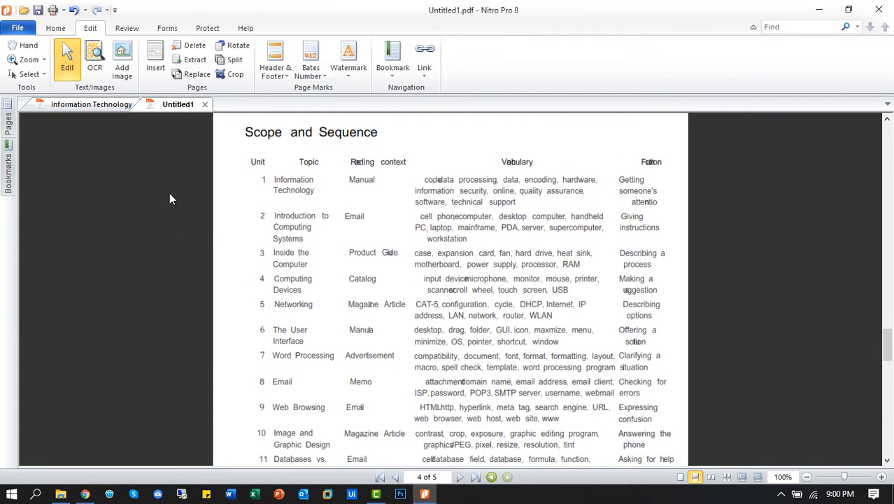
Compare the Table of Contents page of the original document with the one in Untitled1.
{"action": "left_click", "coordinate": [99, 109]}
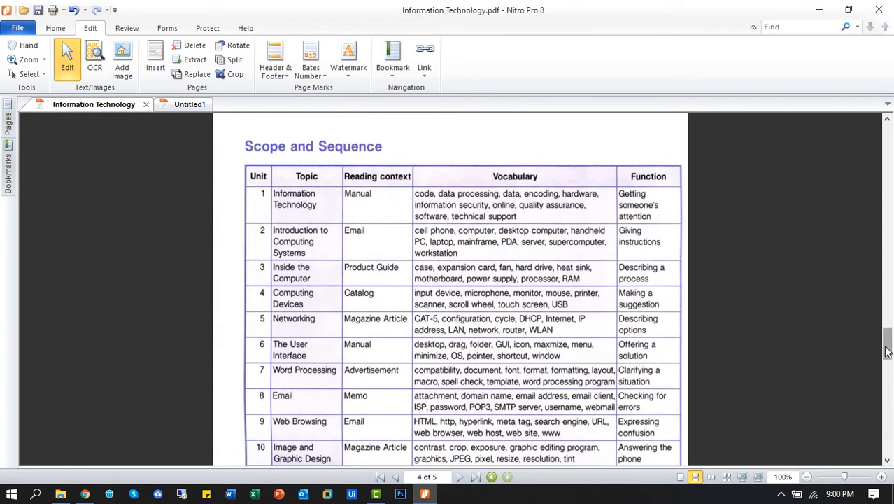
{"action": "left_click_drag", "start_coordinate": [888, 356], "coordinate": [889, 415]}
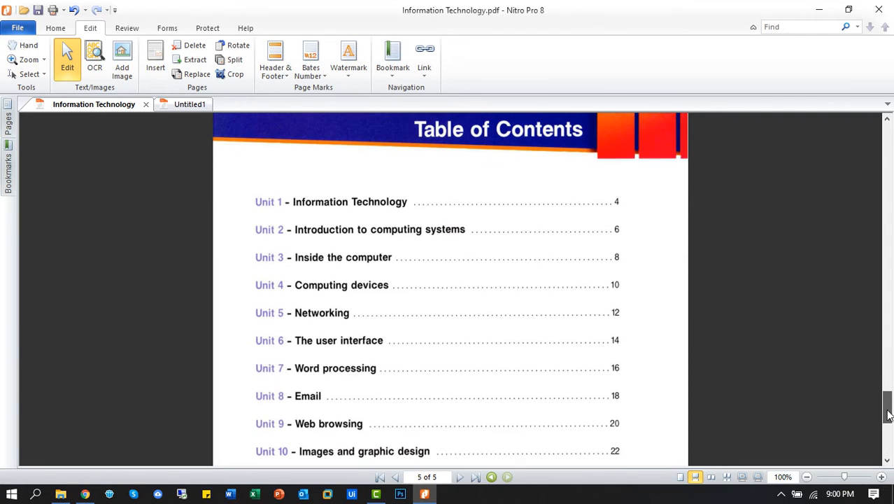
{"action": "left_click", "coordinate": [180, 103]}
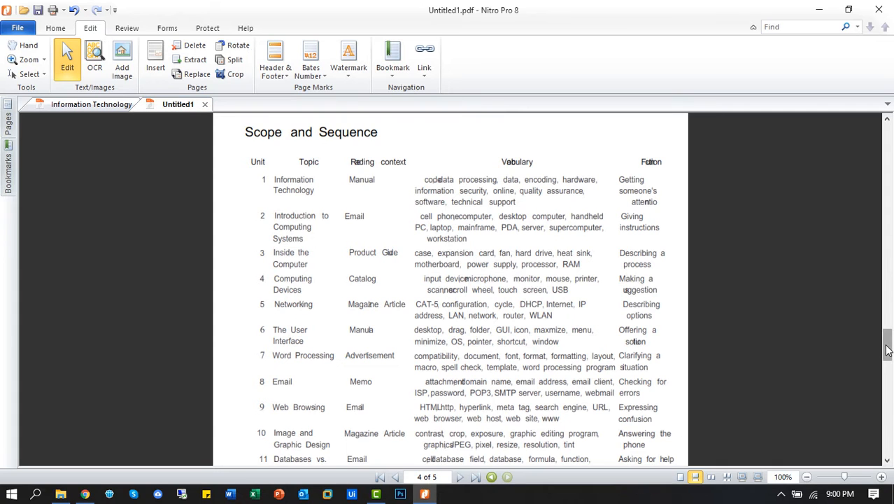
{"action": "left_click_drag", "start_coordinate": [889, 350], "coordinate": [889, 417]}
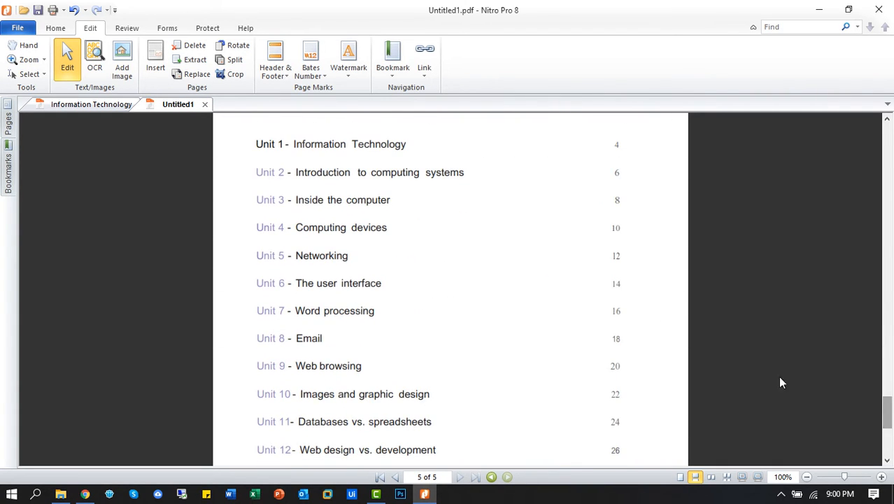
In the Unit 2 entry of the Table of Contents, replace the word "computing" with "Computing System".
{"action": "left_click", "coordinate": [416, 168]}
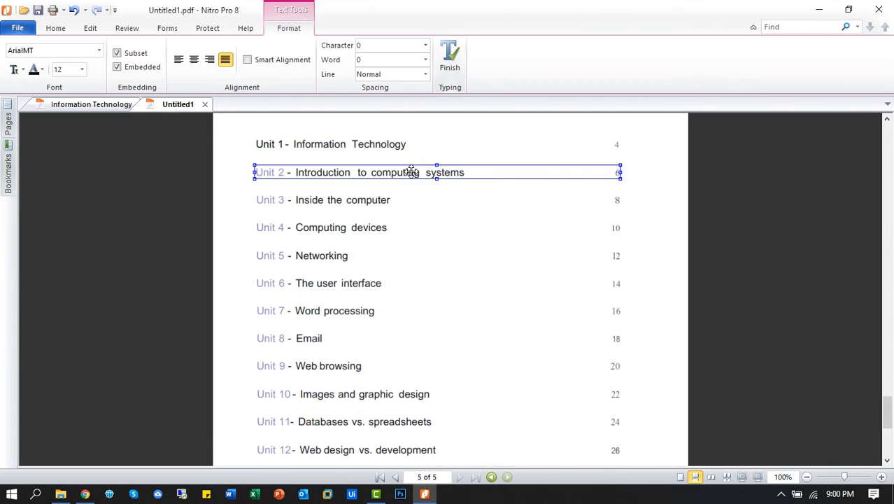
{"action": "double_click", "coordinate": [412, 172]}
{"action": "left_click", "coordinate": [412, 172]}
{"action": "key", "text": "BackSpace"}
{"action": "key", "text": "BackSpace"}
{"action": "key", "text": "BackSpace"}
{"action": "key", "text": "BackSpace"}
{"action": "type", "text": "om"}
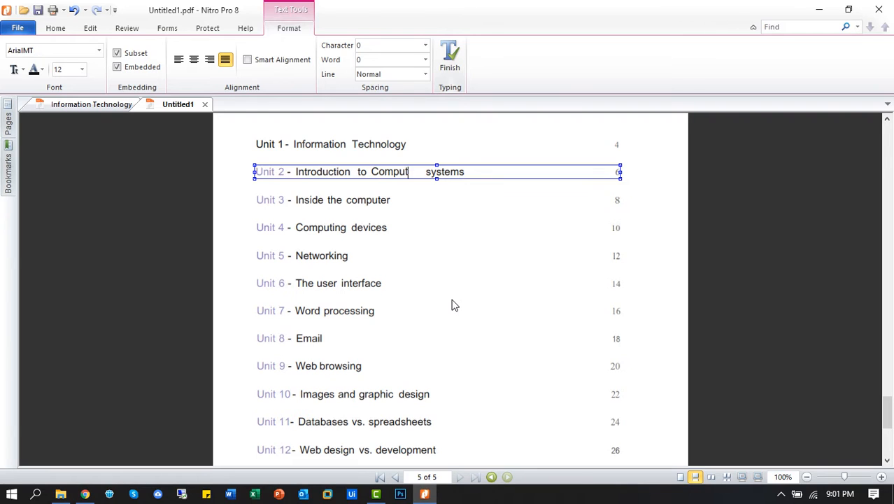
{"action": "type", "text": "puting System"}
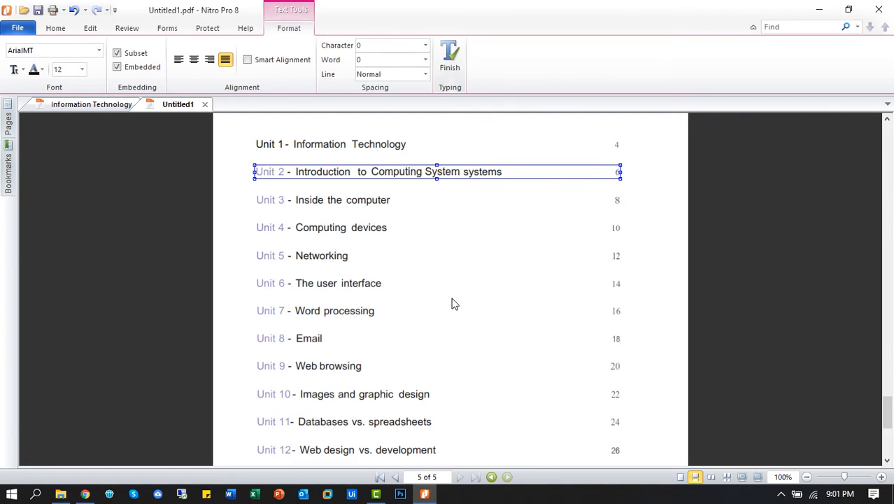
Delete the leftover word "systems" from the end of the Unit 2 entry and finish editing the line.
{"action": "key", "text": "Delete"}
{"action": "key", "text": "Delete"}
{"action": "key", "text": "Delete"}
{"action": "key", "text": "Delete"}
{"action": "key", "text": "Delete"}
{"action": "key", "text": "Delete"}
{"action": "left_click", "coordinate": [666, 342]}
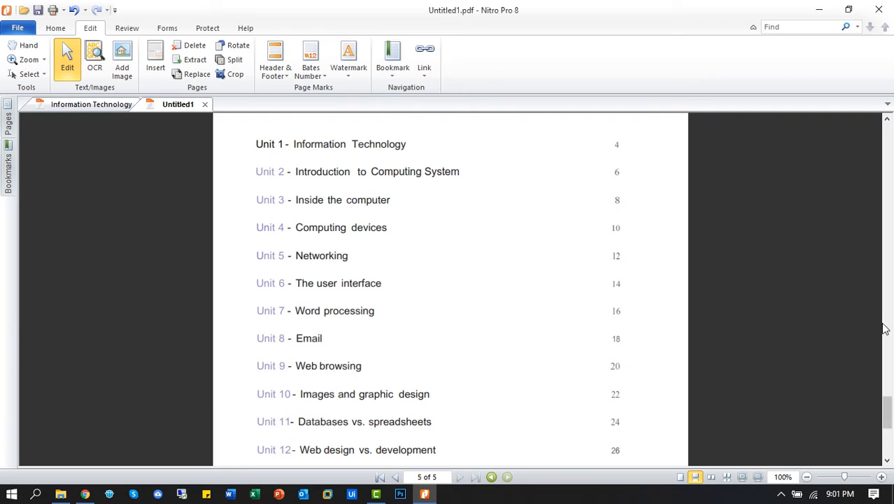
Return to the cover page of Untitled1 and start converting the document to Word, agreeing to save the modified file first.
{"action": "left_click_drag", "start_coordinate": [890, 409], "coordinate": [890, 168]}
{"action": "left_click", "coordinate": [65, 28]}
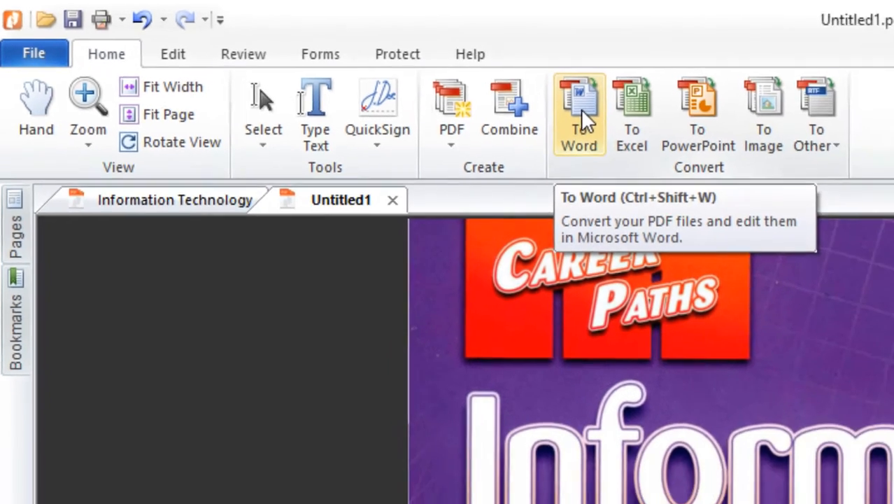
{"action": "left_click", "coordinate": [701, 133]}
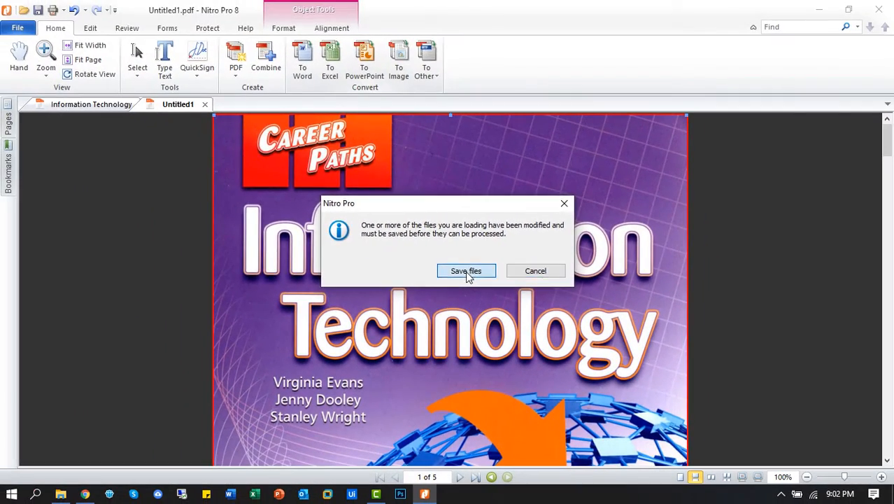
{"action": "left_click", "coordinate": [479, 283]}
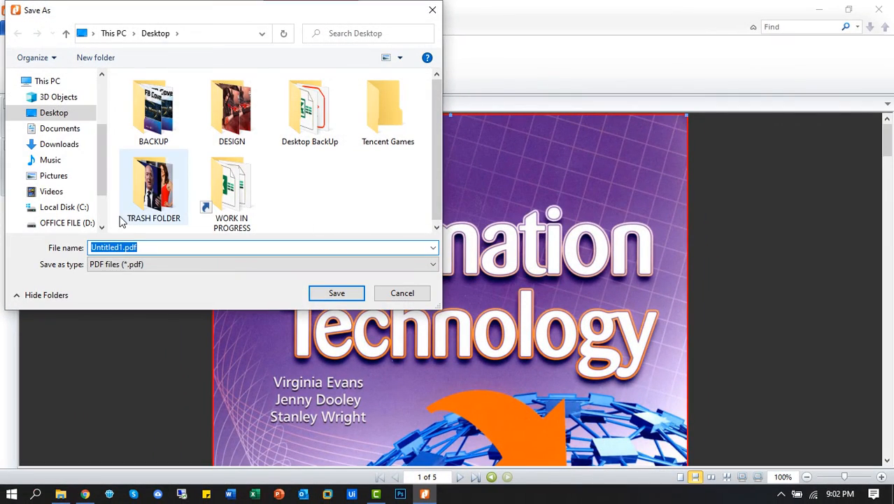
Save the document as a PDF named "Editable PDF" on the BACKUP FILE (G:) drive.
{"action": "scroll", "coordinate": [100, 203], "scroll_direction": "down", "scroll_amount": 2}
{"action": "left_click", "coordinate": [71, 203]}
{"action": "double_click", "coordinate": [137, 248]}
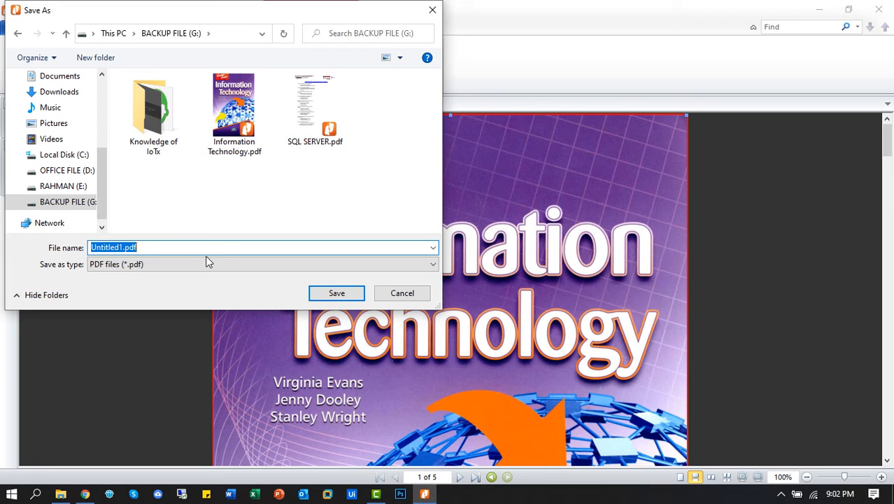
{"action": "type", "text": "Editable PDF"}
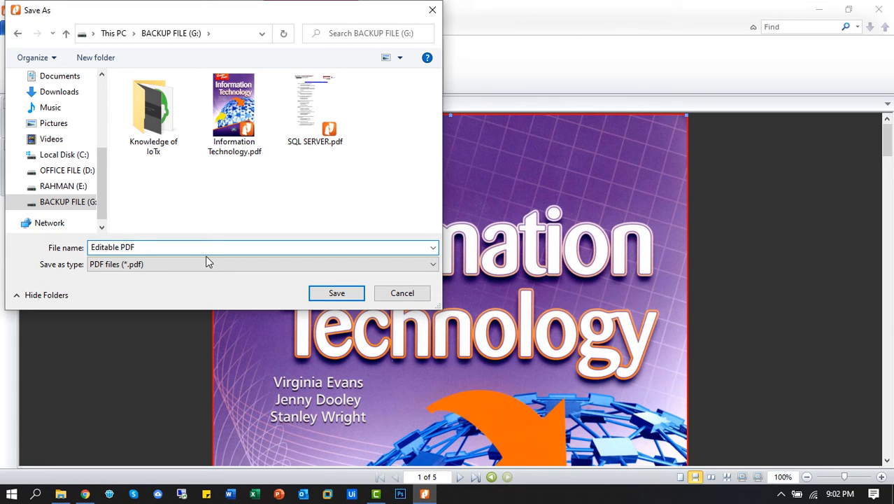
{"action": "key", "text": "Return"}
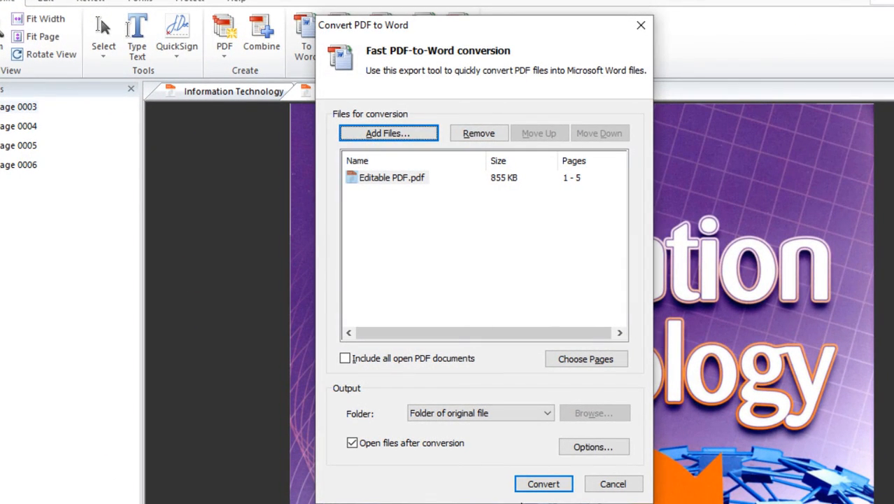
Convert all pages of Editable PDF.pdf to Word in the original file's folder, accepting that scanned pages become bitmap images.
{"action": "left_click", "coordinate": [545, 485]}
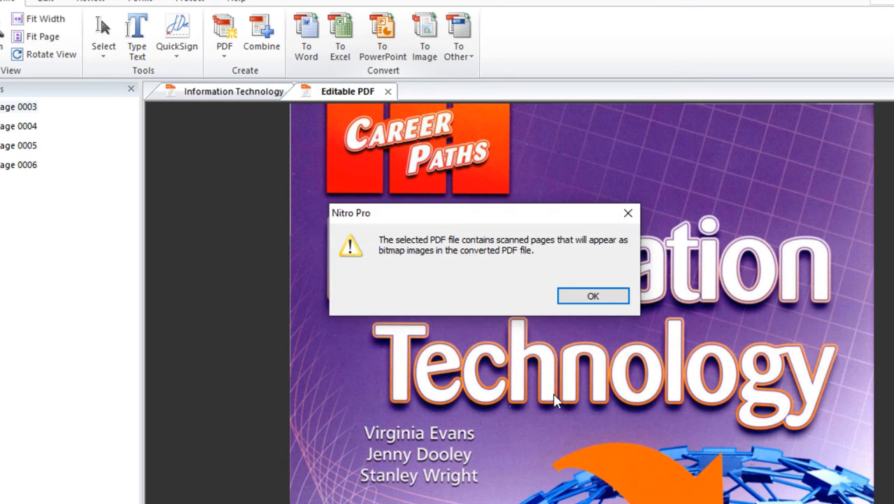
{"action": "left_click", "coordinate": [591, 297]}
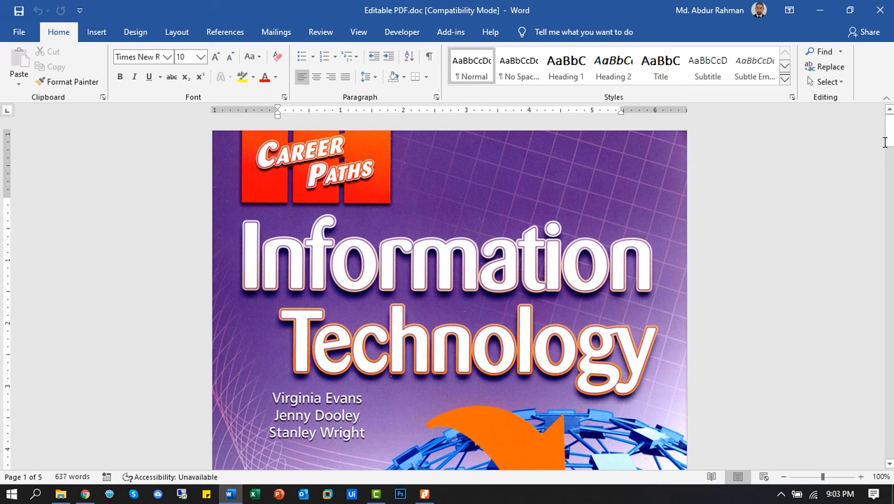
In Word, examine the cover page of the converted Editable PDF.doc and check whether it is a picture.
{"action": "left_click_drag", "start_coordinate": [890, 138], "coordinate": [891, 177]}
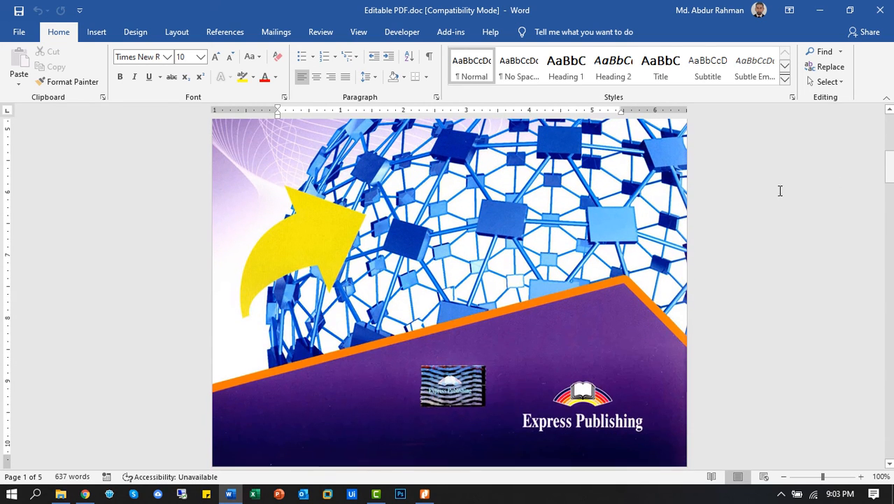
{"action": "left_click", "coordinate": [572, 245]}
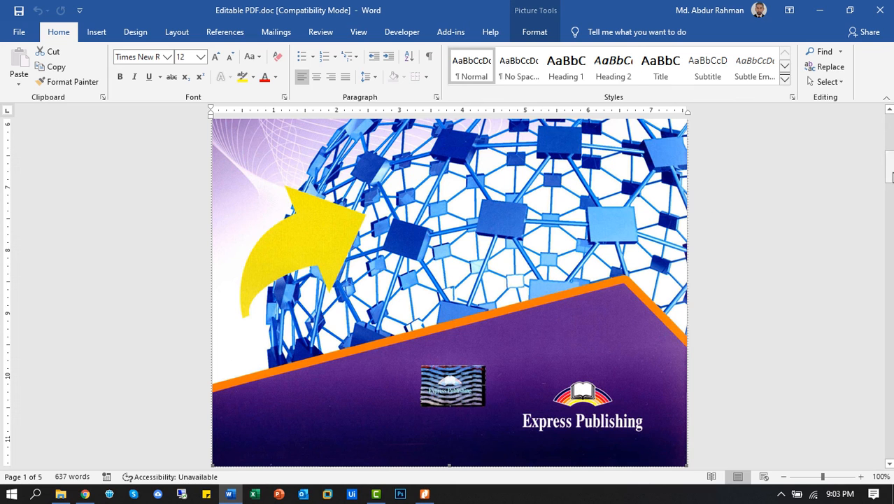